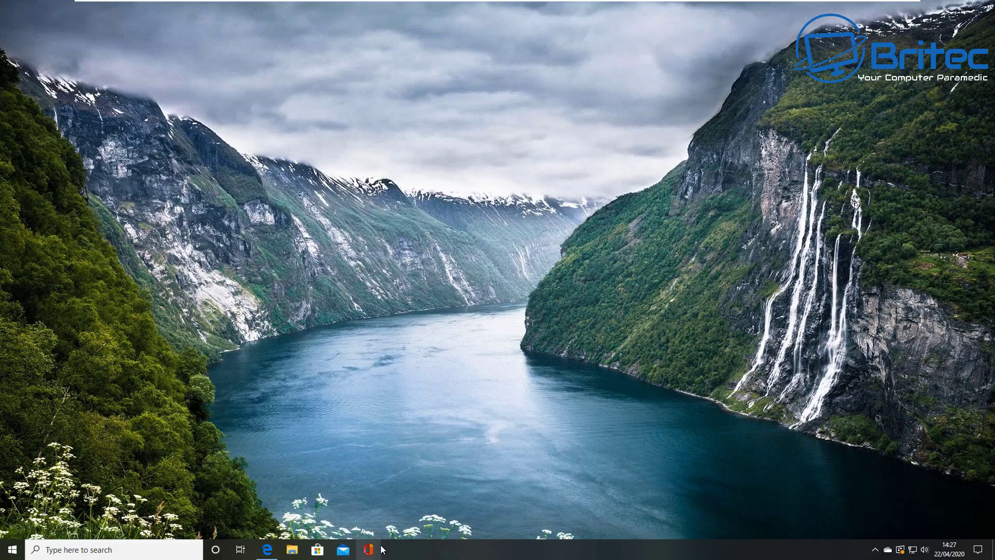
Download Windows_Repair_Toolbox.zip from the toolbox website in Edge and open it in Explorer
click(271, 549)
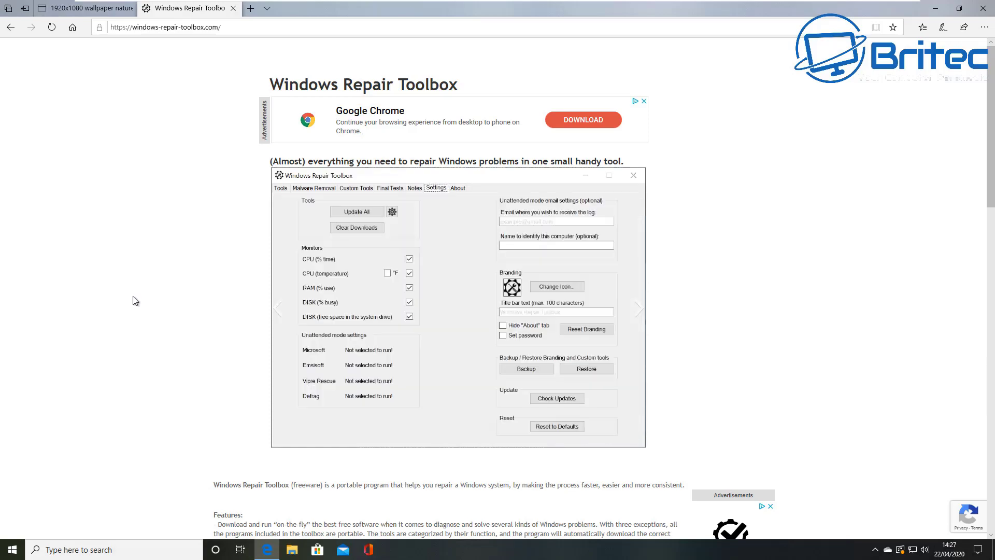
scroll(133, 297, down, 5)
scroll(133, 297, down, 6)
scroll(133, 297, down, 2)
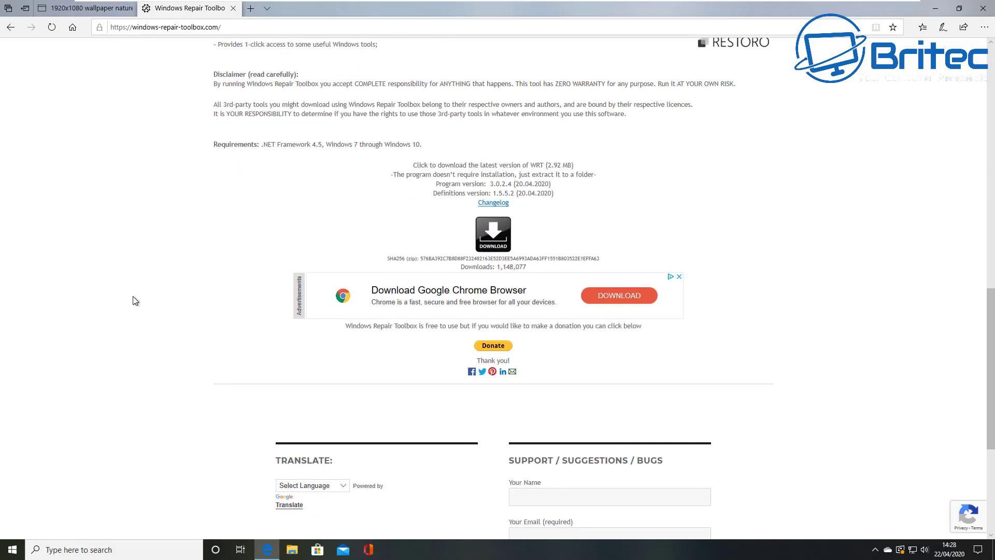
click(492, 243)
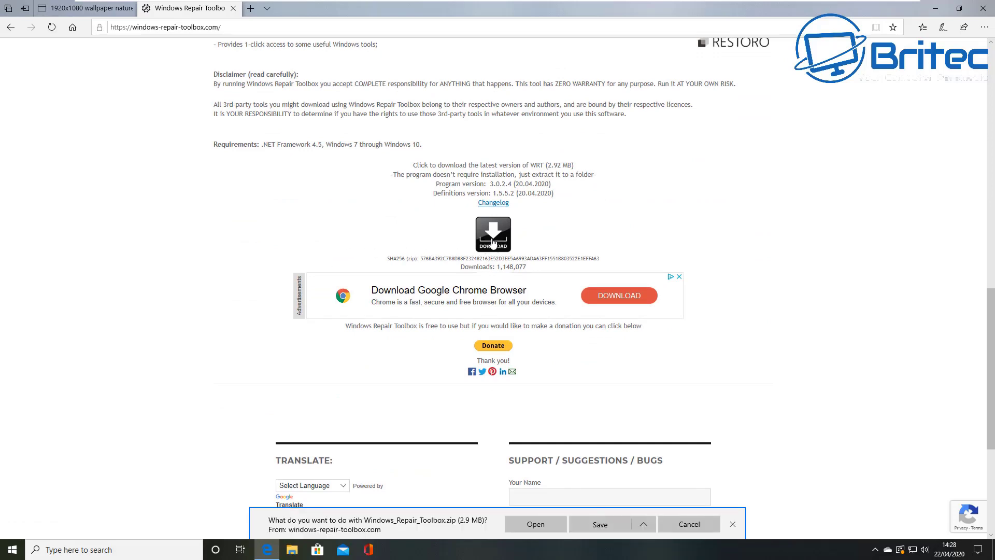
click(644, 531)
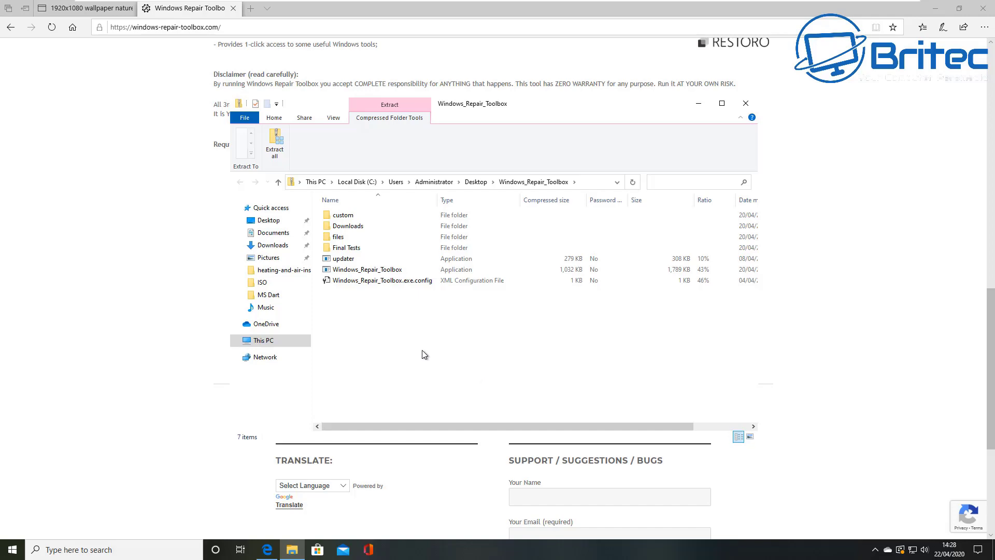
Run the updater from the extracted Windows Repair Toolbox folder and accept its licence agreement
click(939, 11)
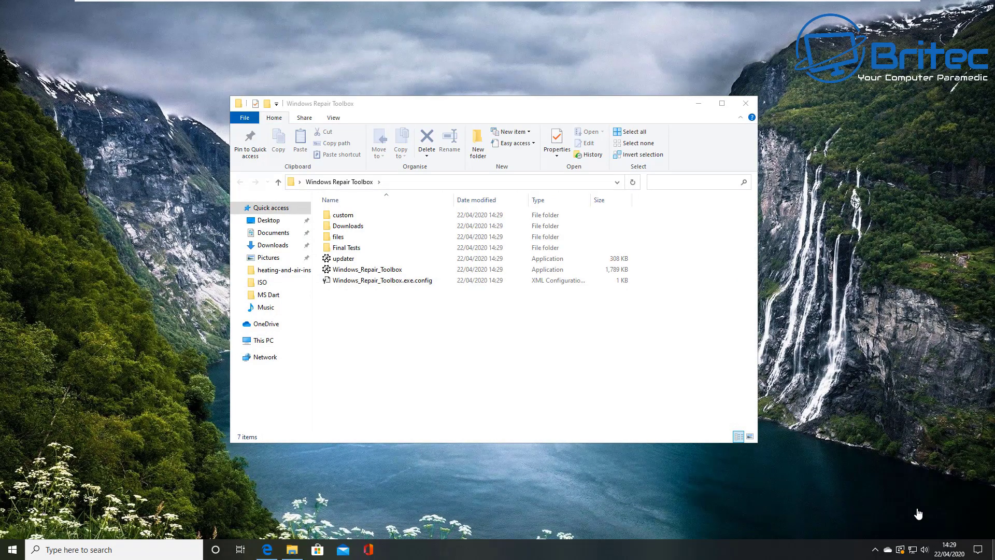
double_click(344, 261)
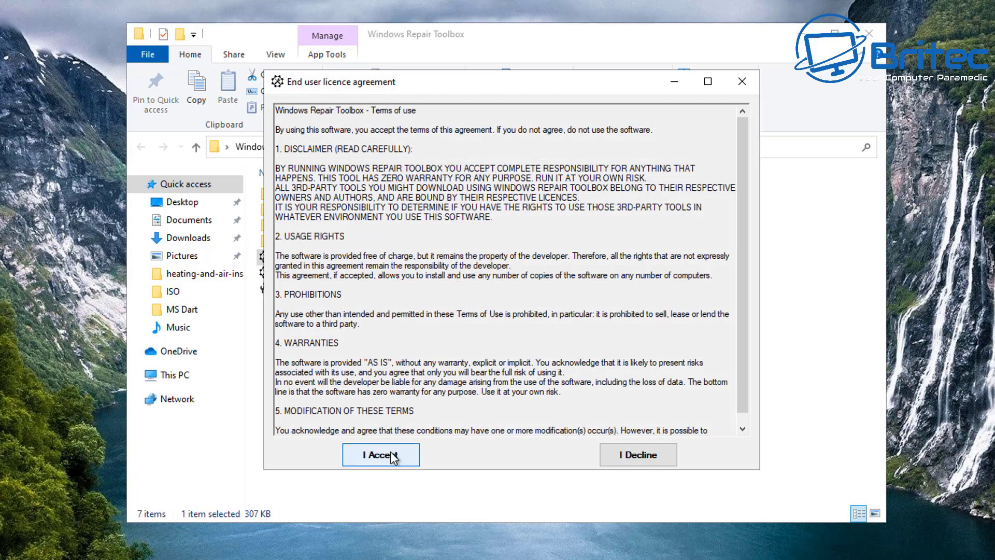
click(384, 455)
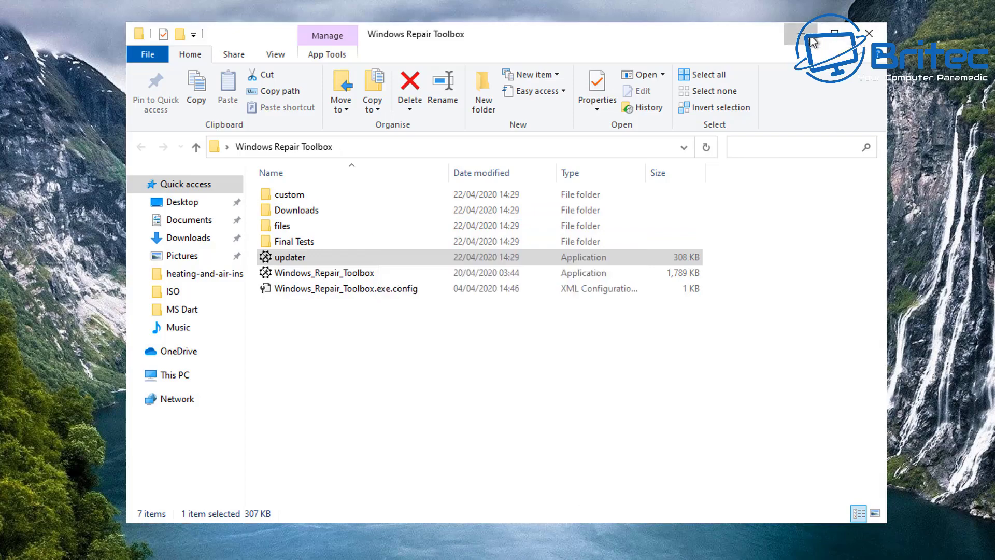
Bring up the toolbox's Tools tab and launch a tool from its Hardware section
click(800, 35)
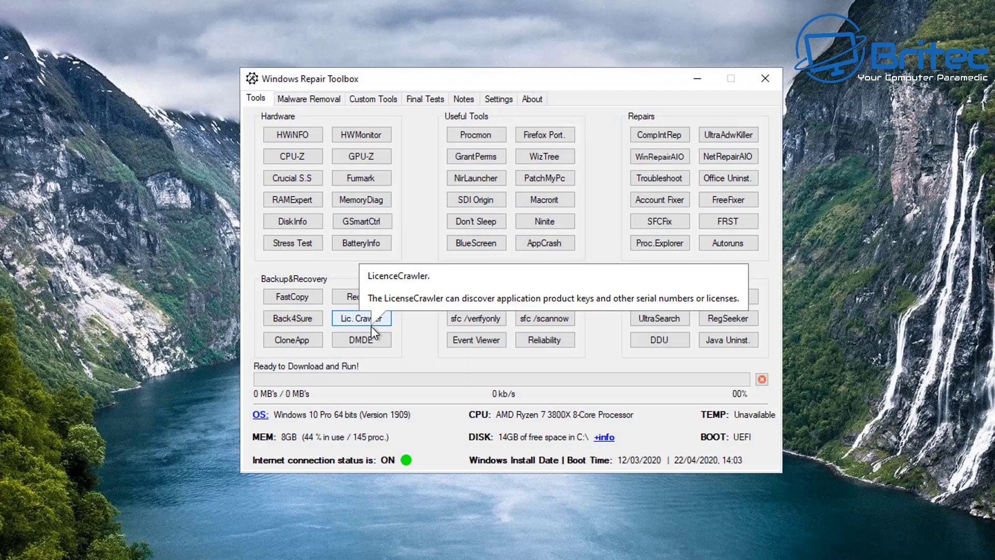
click(371, 325)
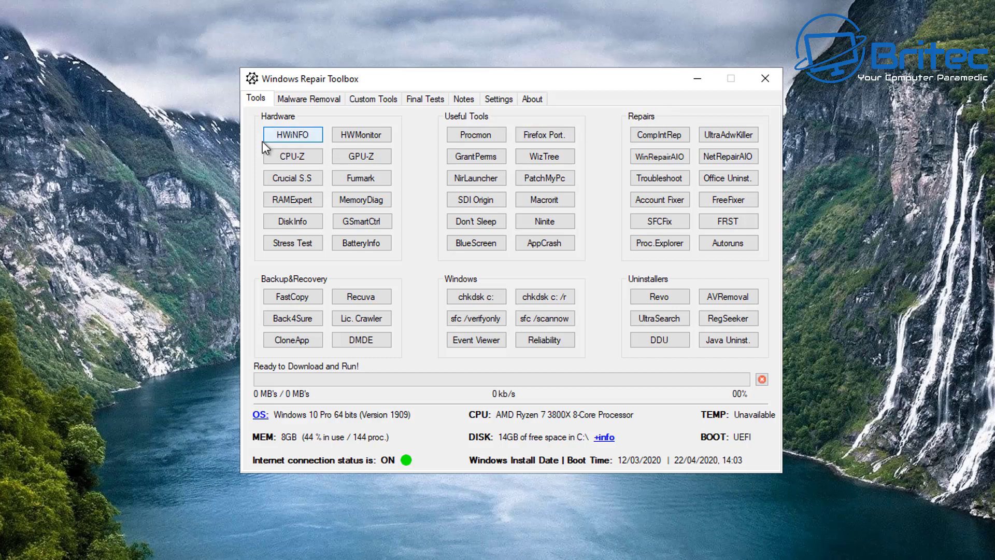
click(309, 141)
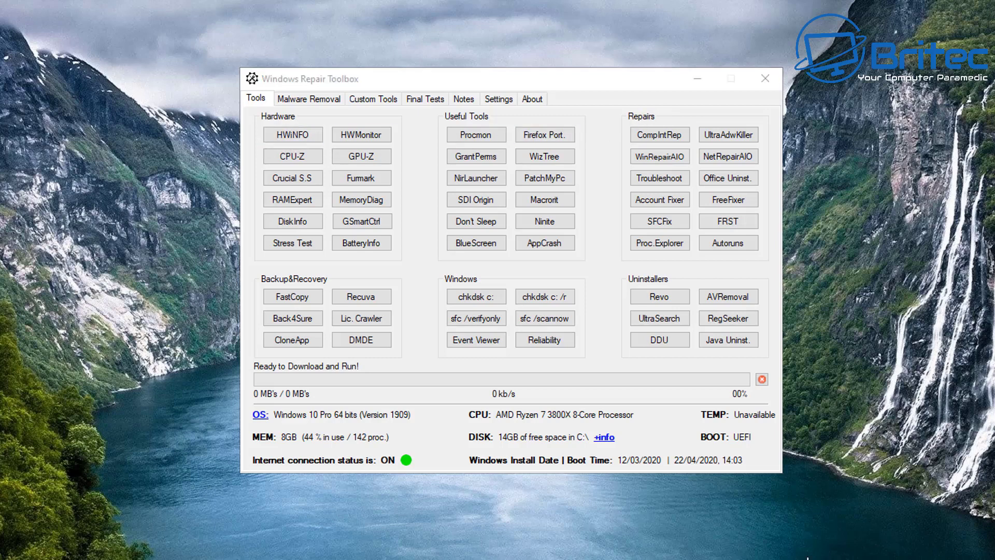
Run CPU-Z and review the Ryzen 7 3800X system's Mainboard and Graphics pages
click(293, 156)
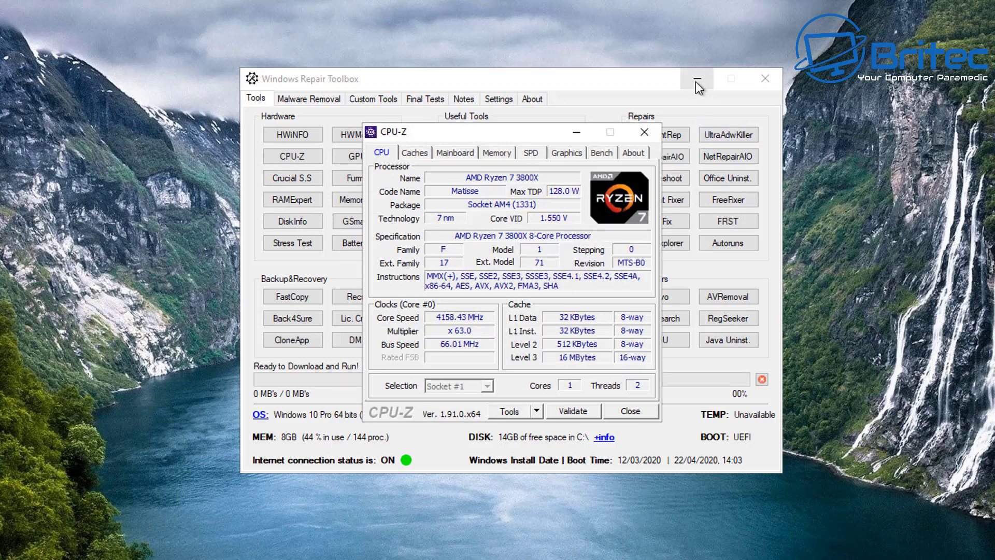
click(697, 80)
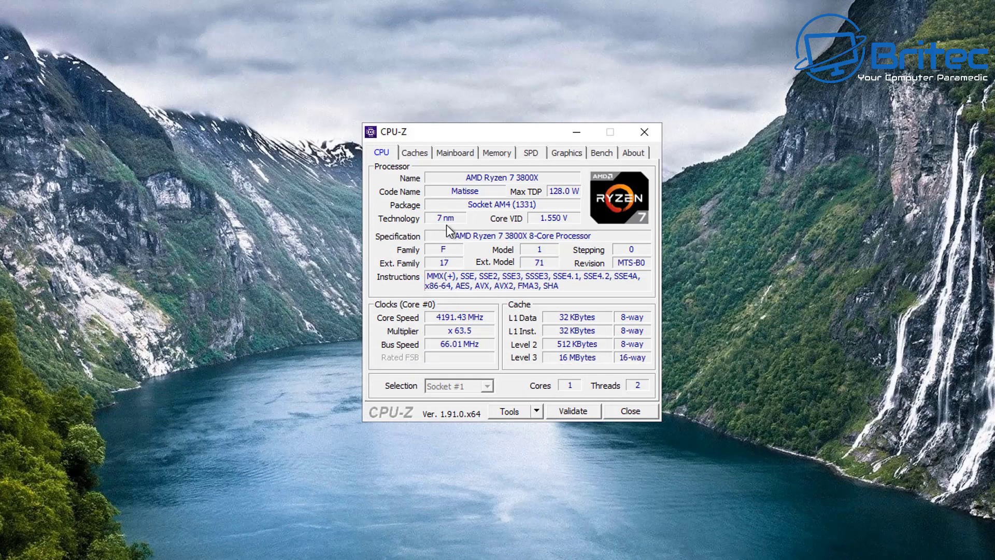
click(443, 153)
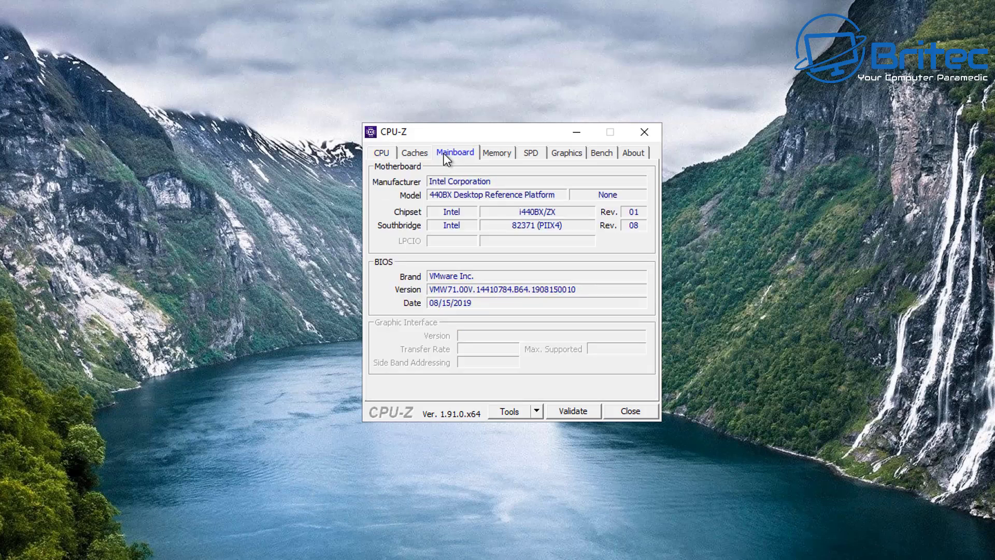
click(564, 158)
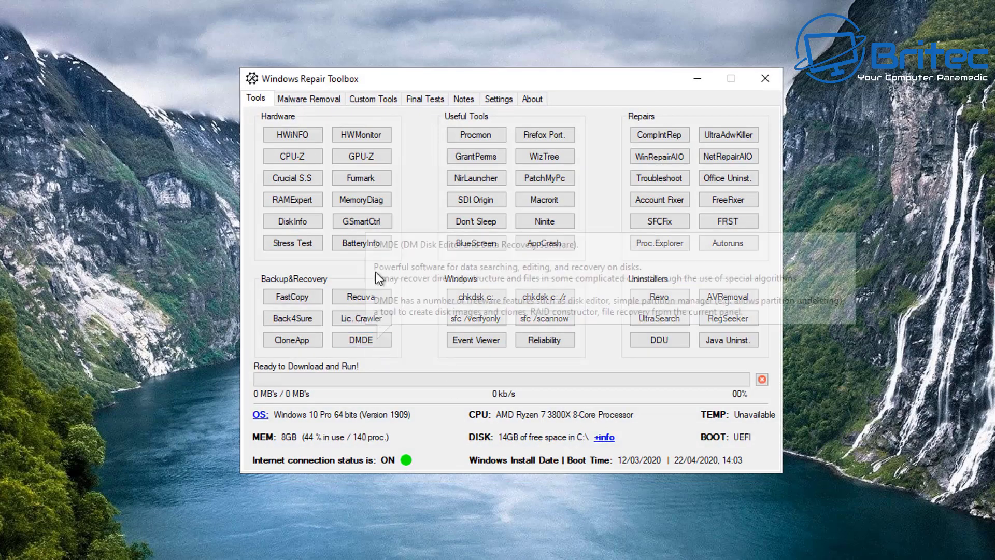
Install GPU-Z from the toolbox with a desktop shortcut and launch it
click(362, 158)
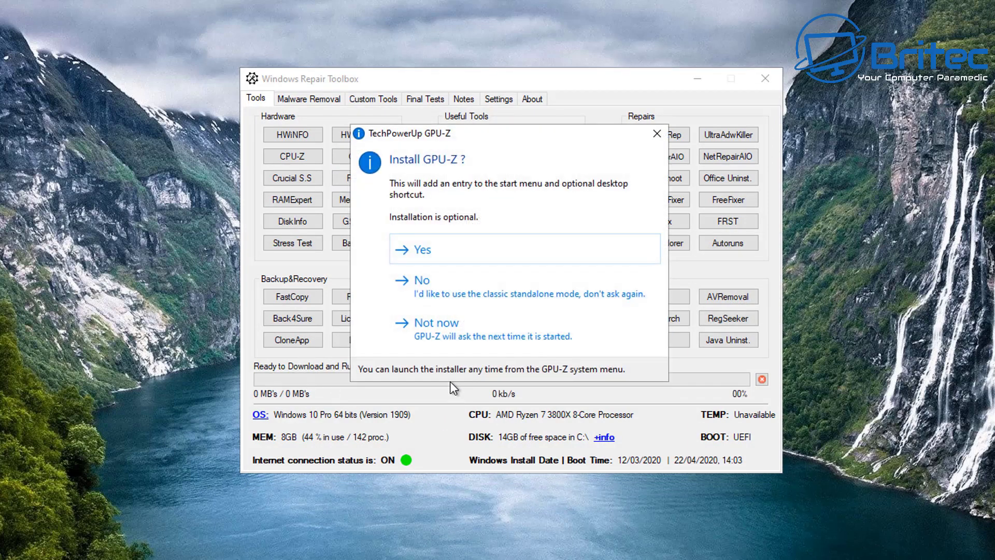
click(413, 249)
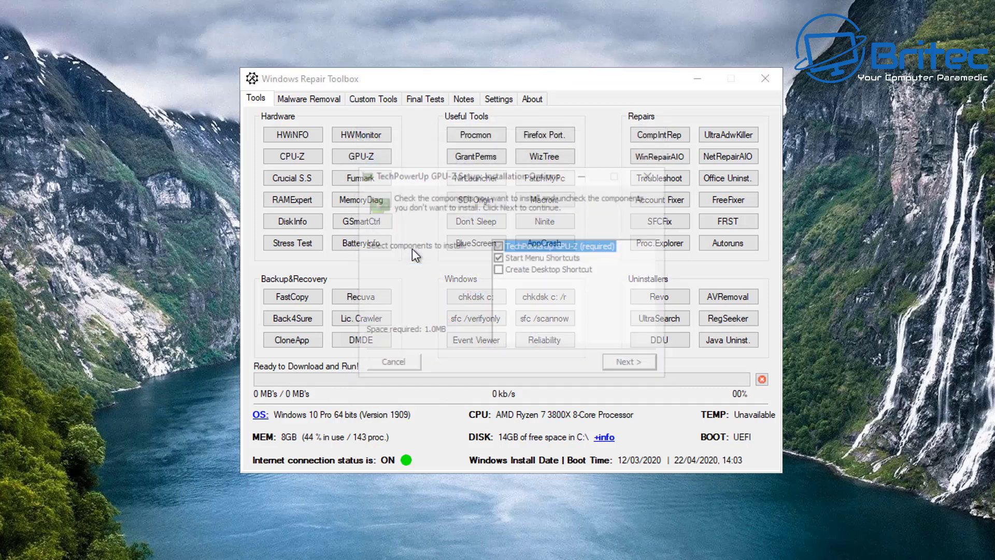
click(511, 269)
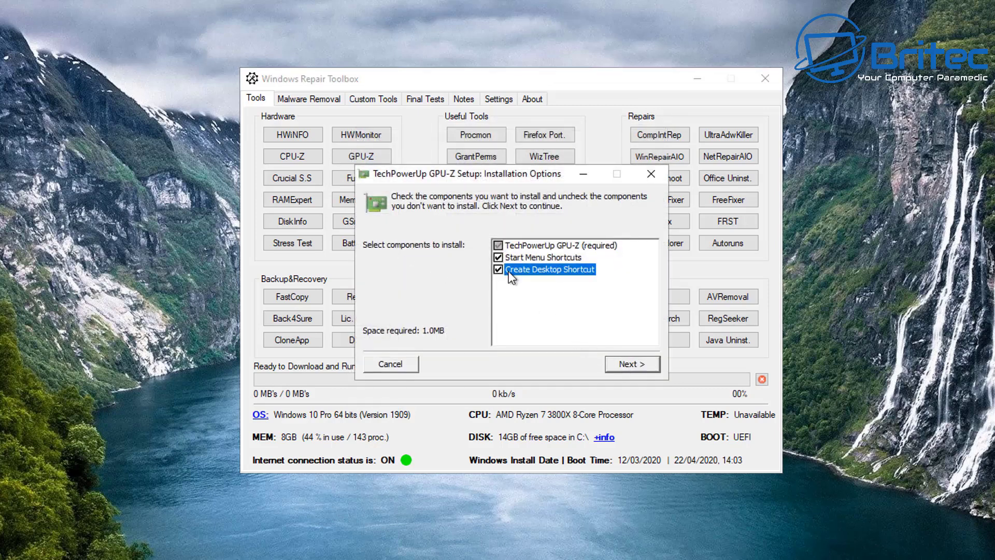
click(636, 365)
click(637, 365)
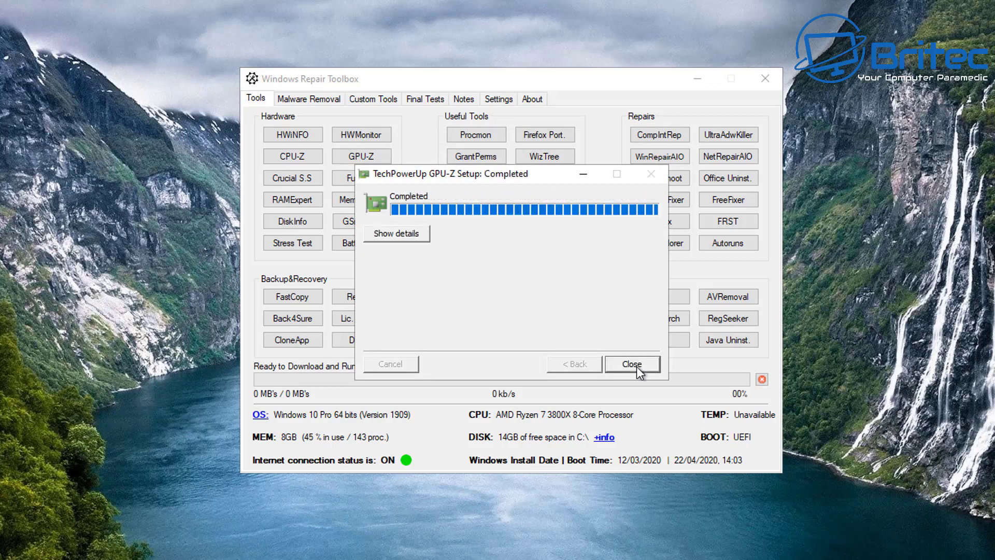
click(632, 363)
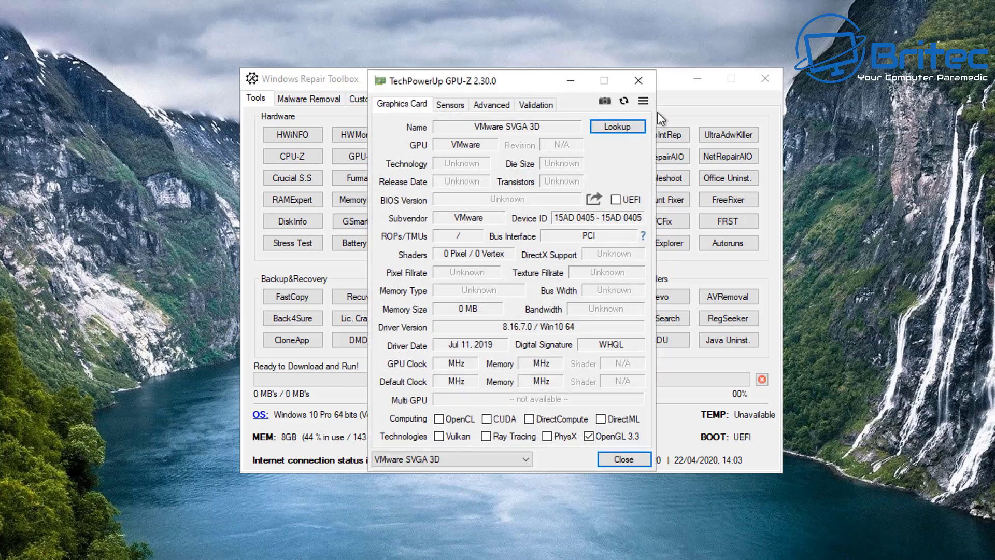
View GPU-Z's Sensors and Advanced information pages
click(692, 80)
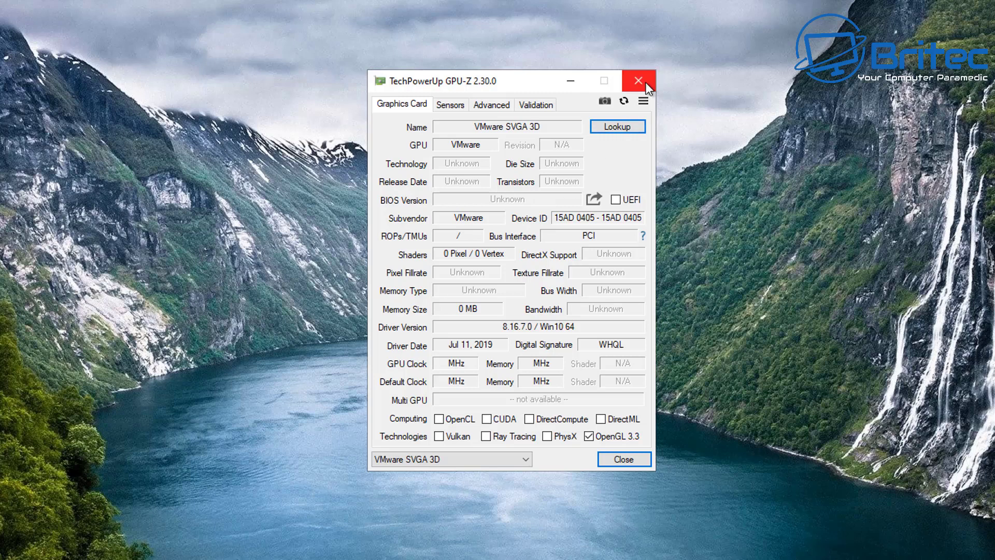
click(451, 105)
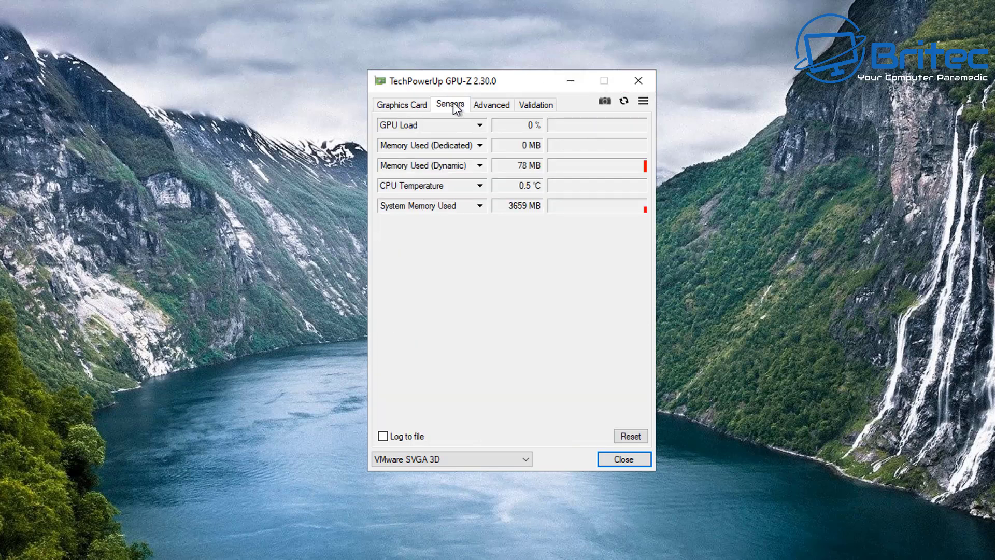
click(493, 105)
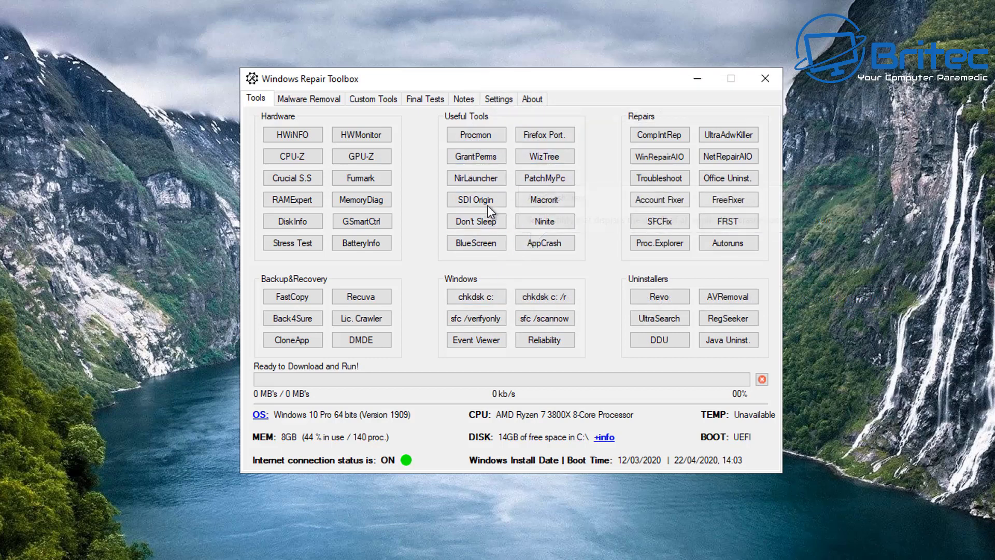
Run Patch My PC Updater, confirm all 9 apps are up to date, and close it
click(539, 181)
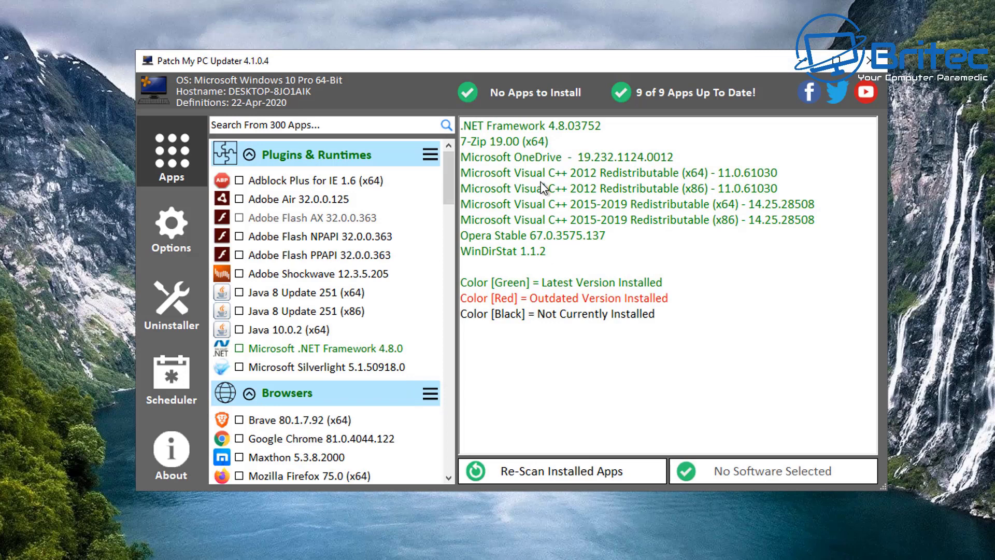
click(869, 62)
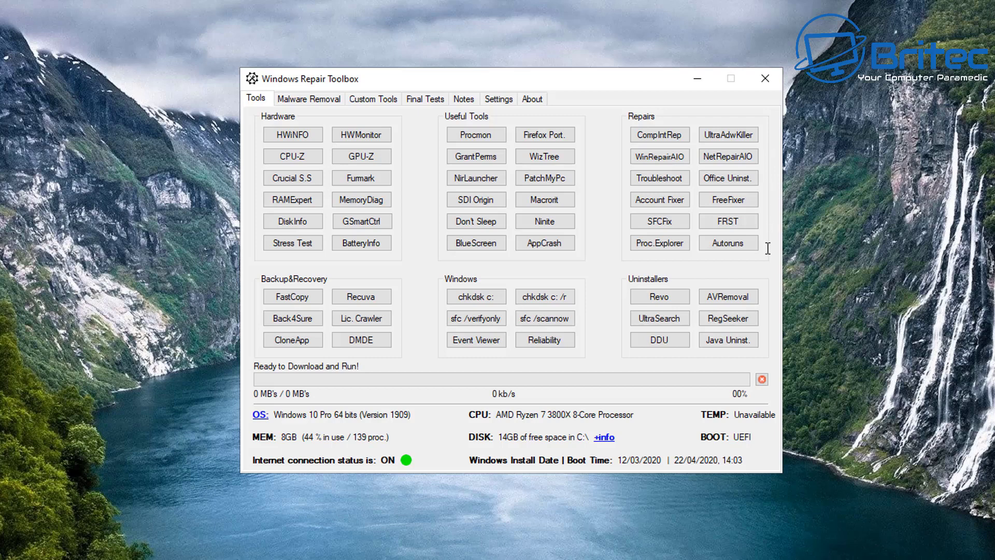
Run Autoruns, agree to its licence, review the startup entries, and close it
click(728, 244)
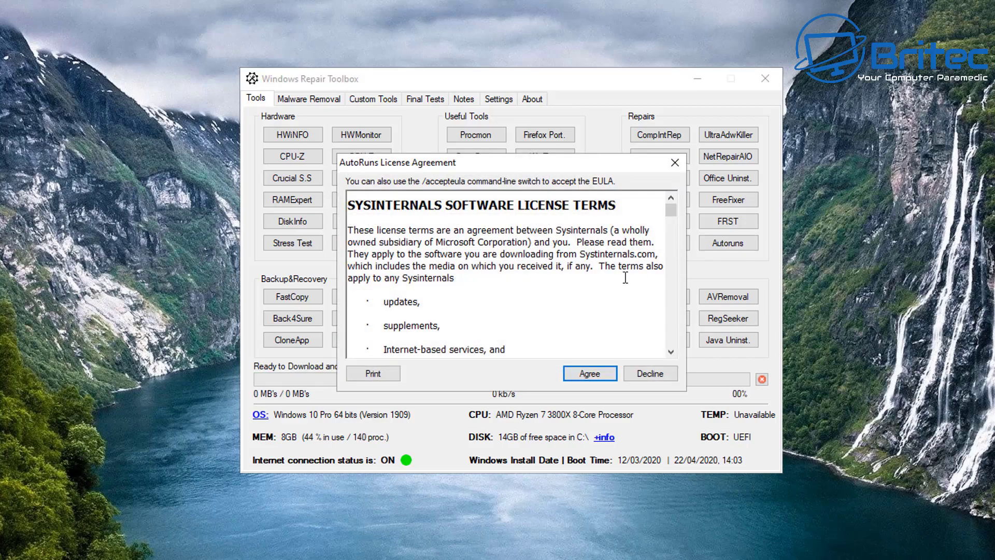
click(579, 369)
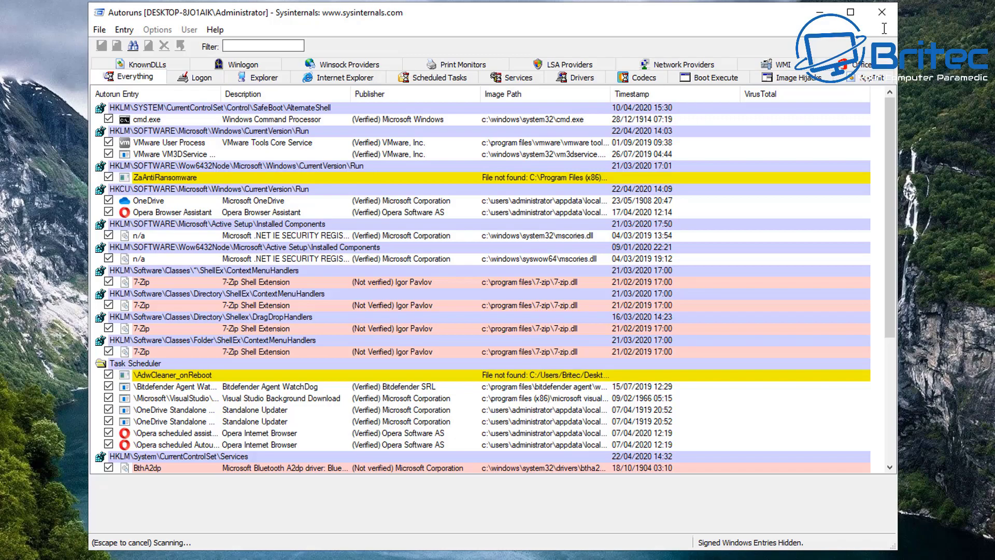
click(892, 13)
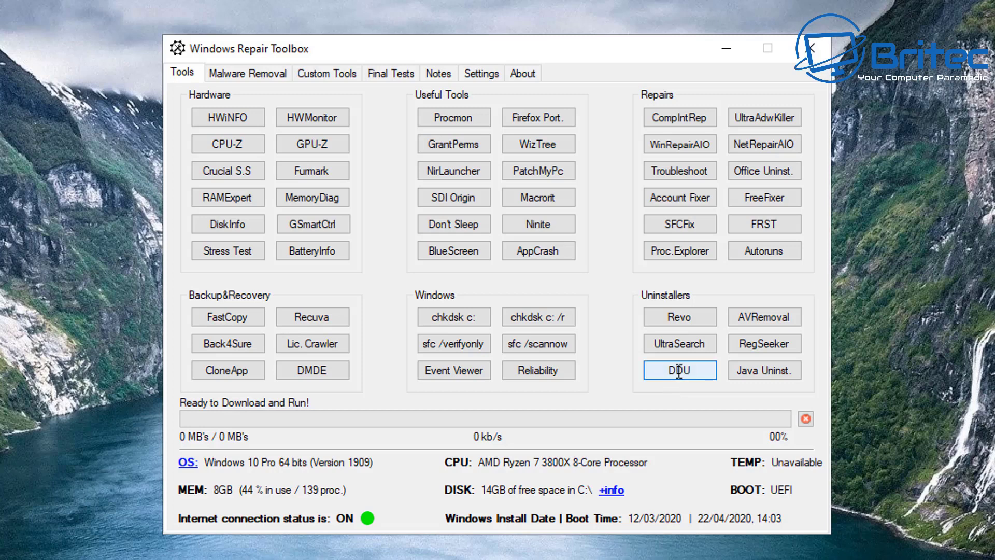
Try Display Driver Uninstaller, dismiss its pending-reboot warning, and show the Malware Removal tools
click(684, 370)
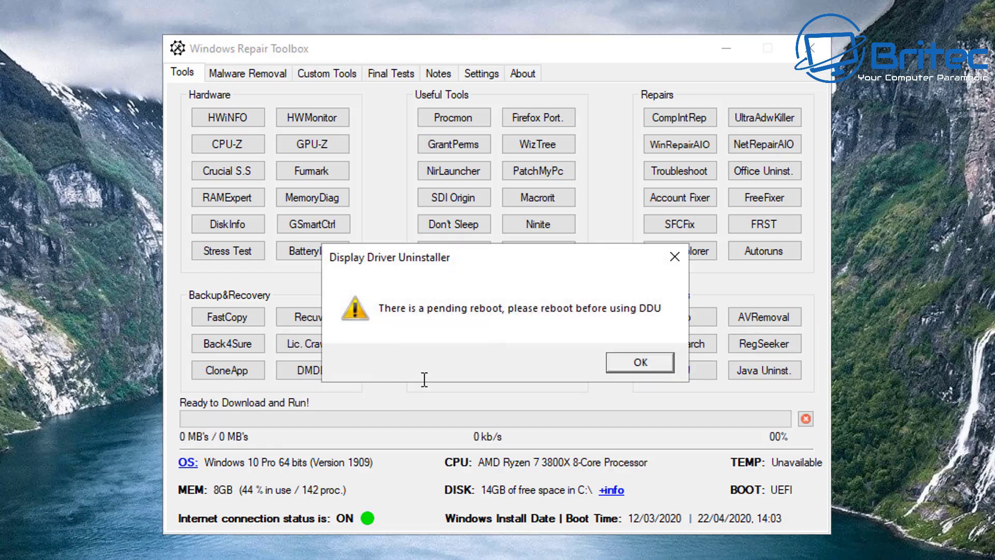
click(634, 357)
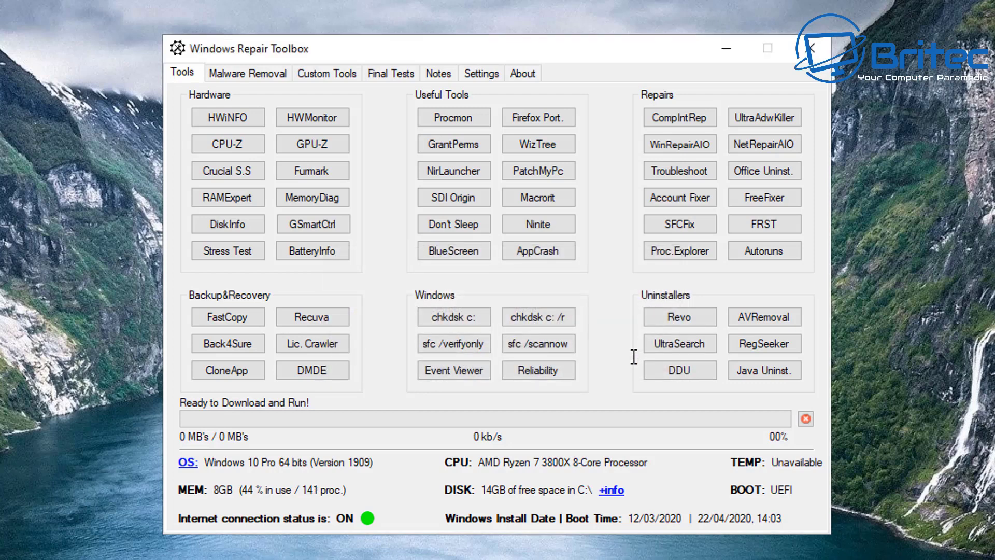
click(235, 76)
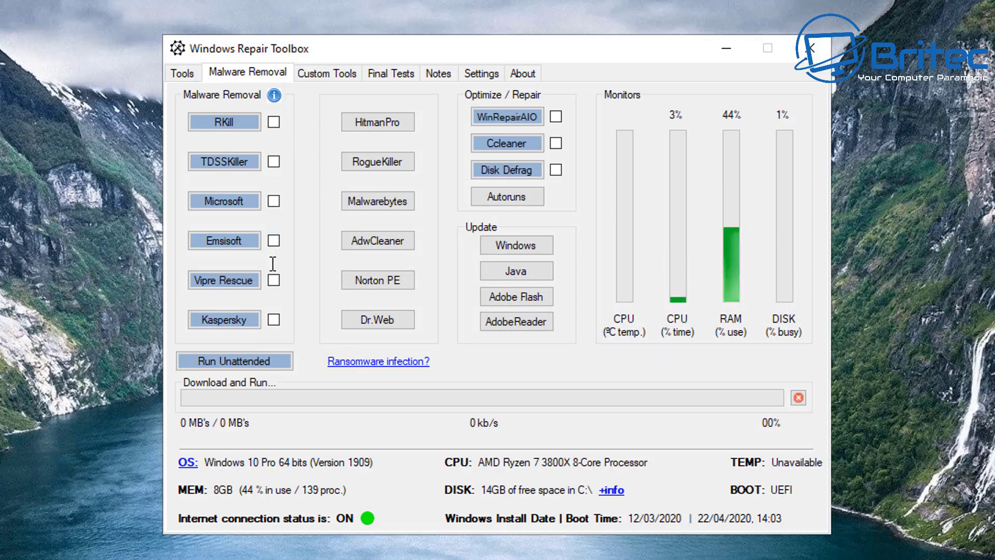
click(274, 201)
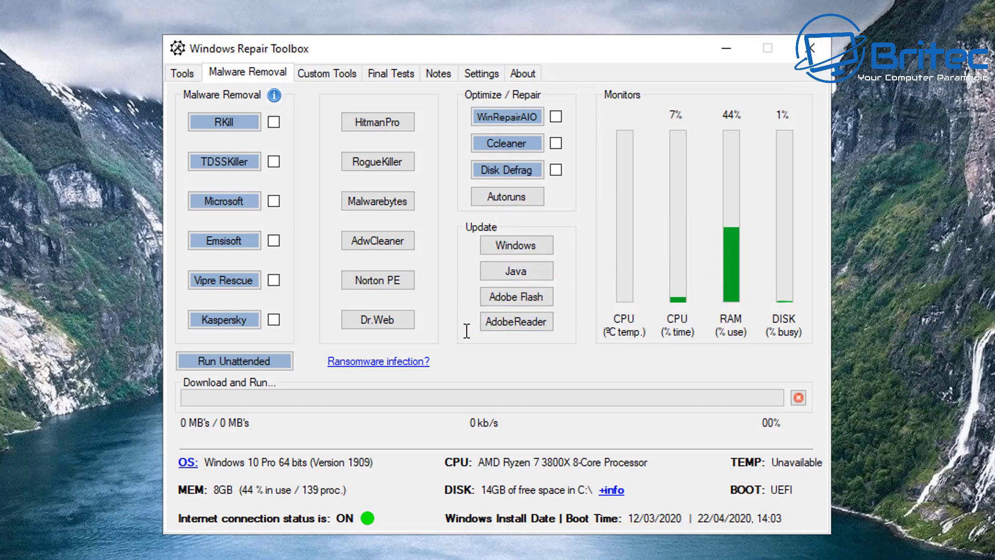
Launch AdwCleaner 8.0.4 behind the minimized toolbox and accept its welcome agreement
click(375, 248)
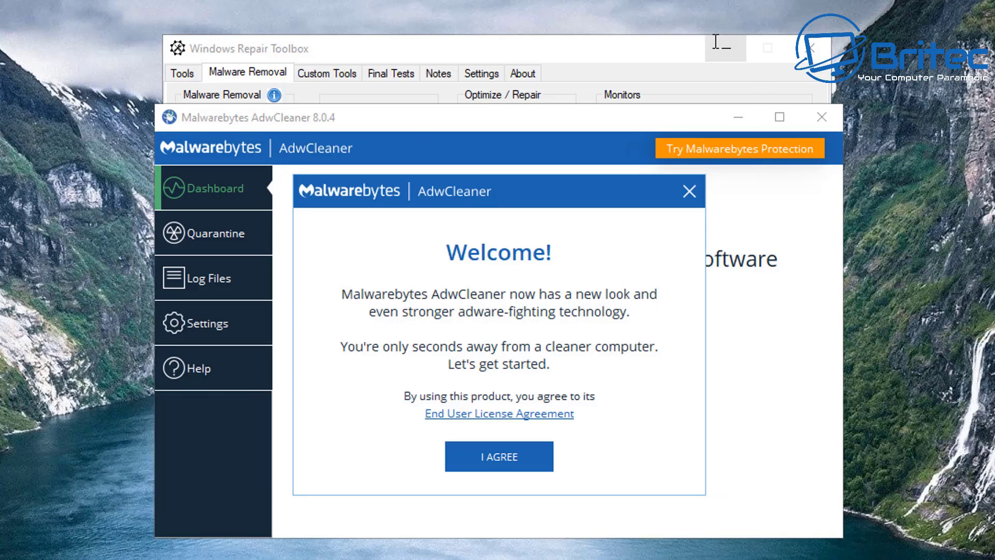
click(719, 48)
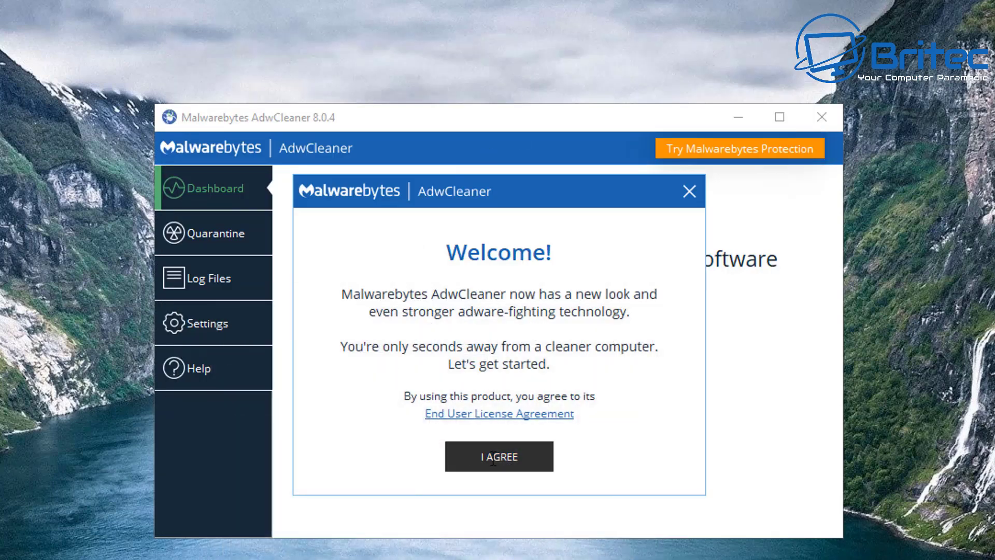
click(493, 462)
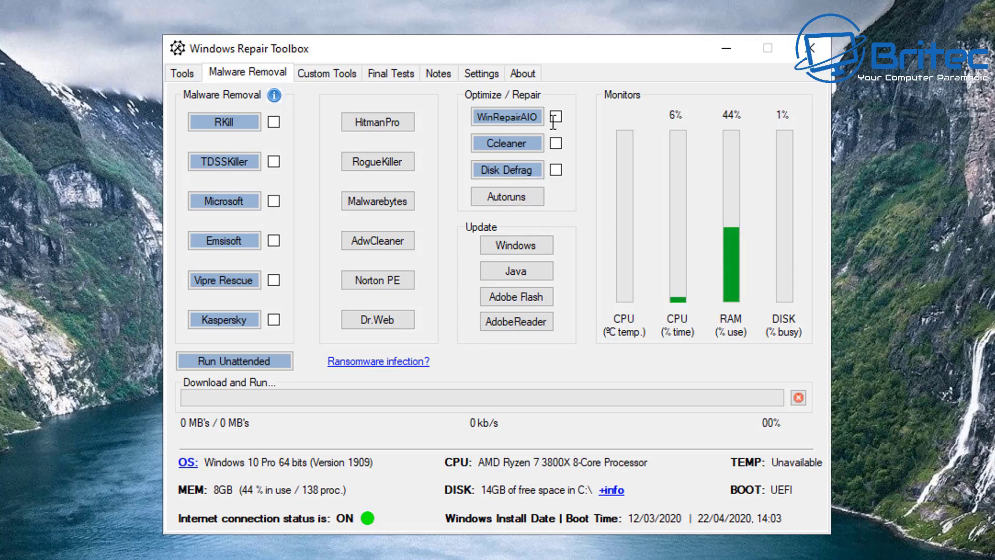
Launch Tweaking.com Windows Repair, accept its licence, and browse the 42 main repairs
click(501, 119)
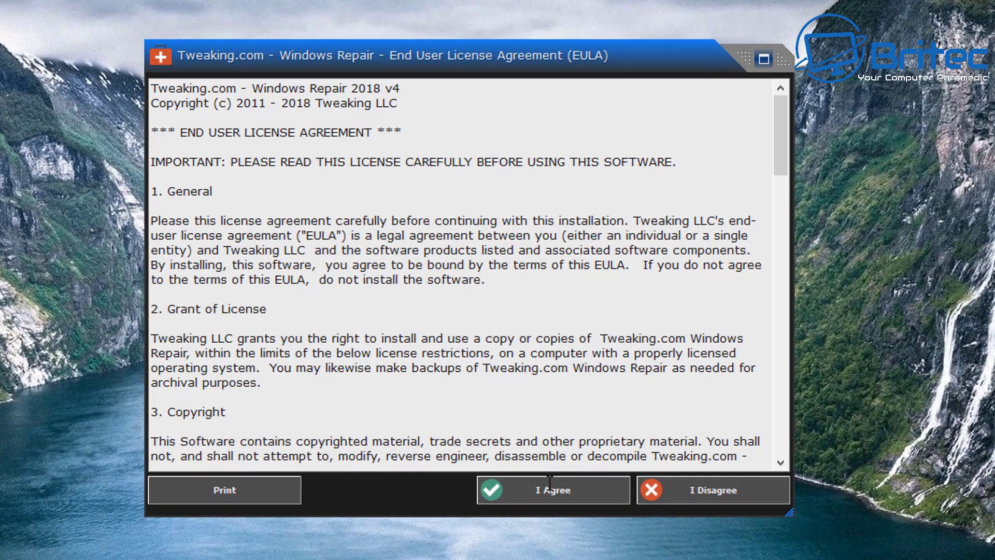
click(549, 482)
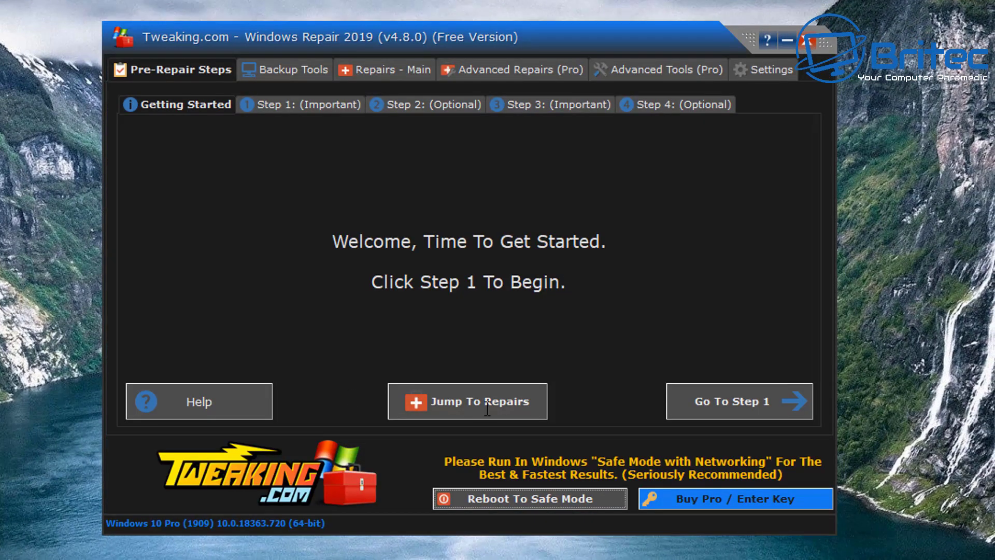
click(363, 71)
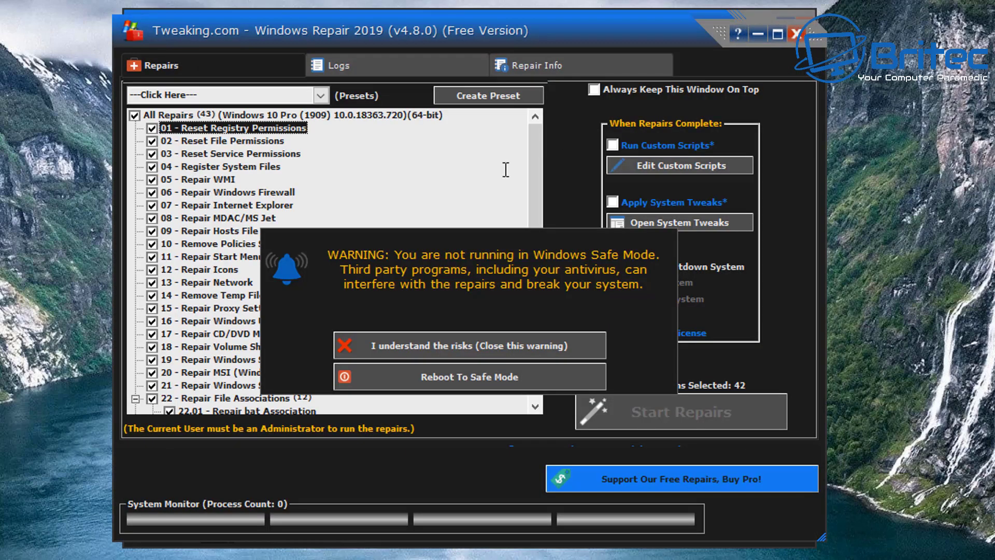
click(458, 345)
scroll(264, 323, down, 8)
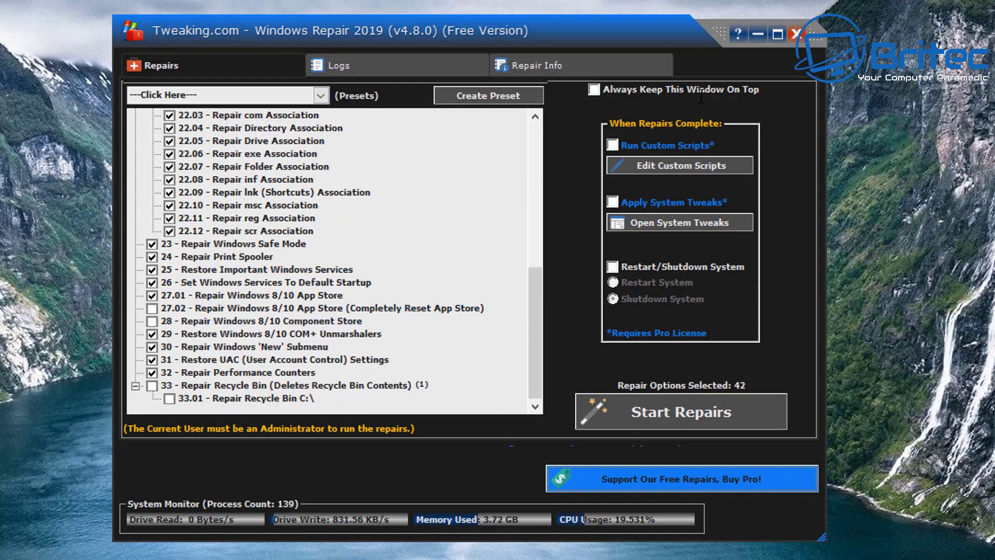
Close Windows Repair along with its thank-you notice
click(795, 35)
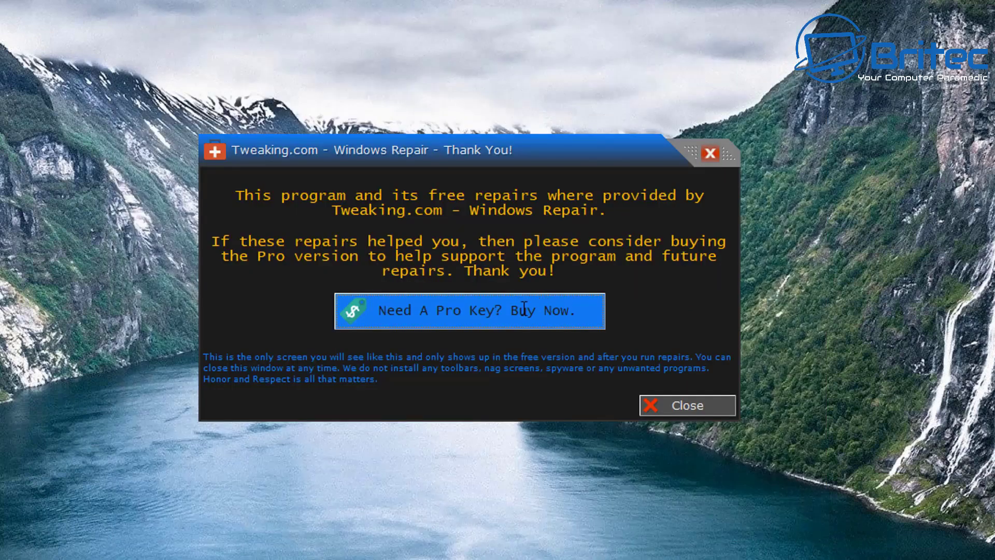
click(680, 406)
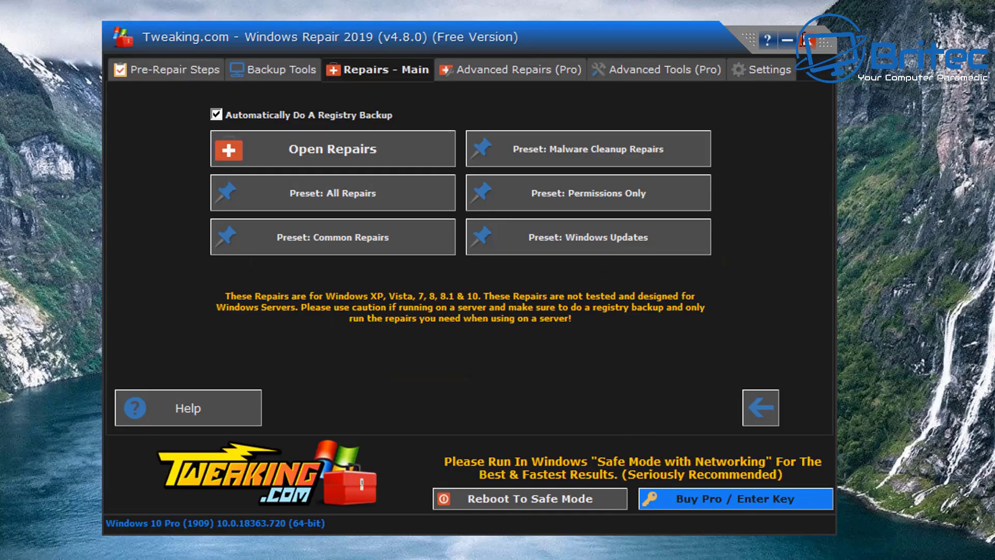
click(810, 40)
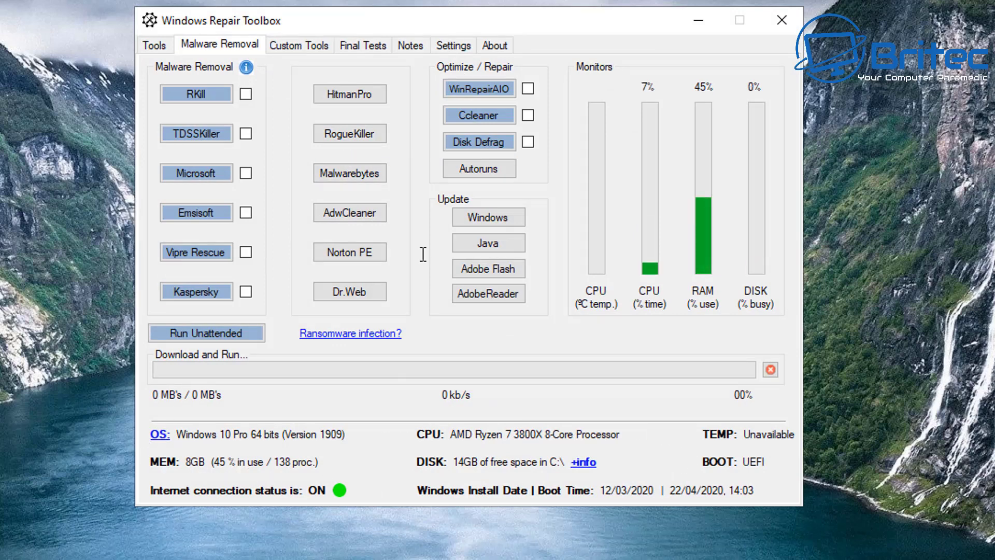
Download and run the Eset Online Scanner from the Custom Tools list
click(300, 47)
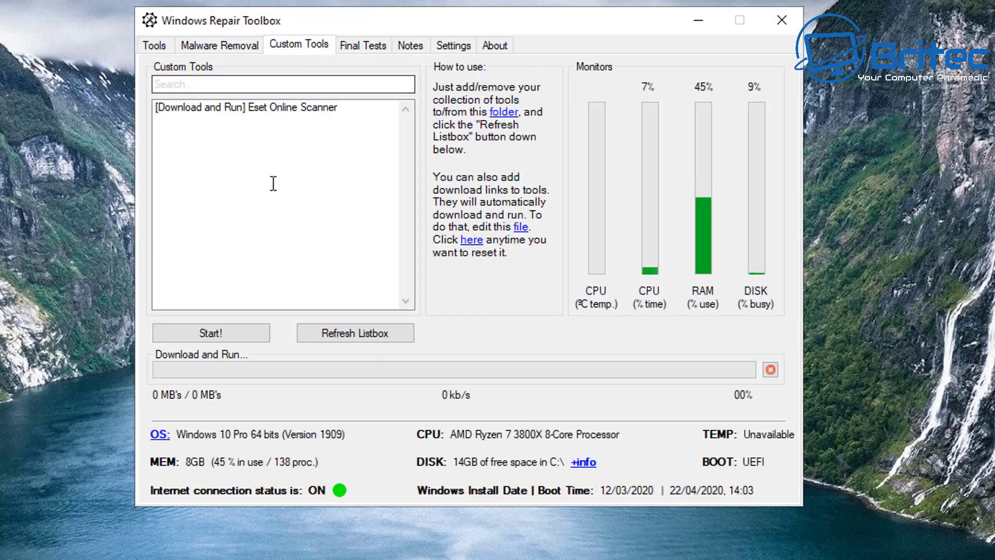
click(182, 82)
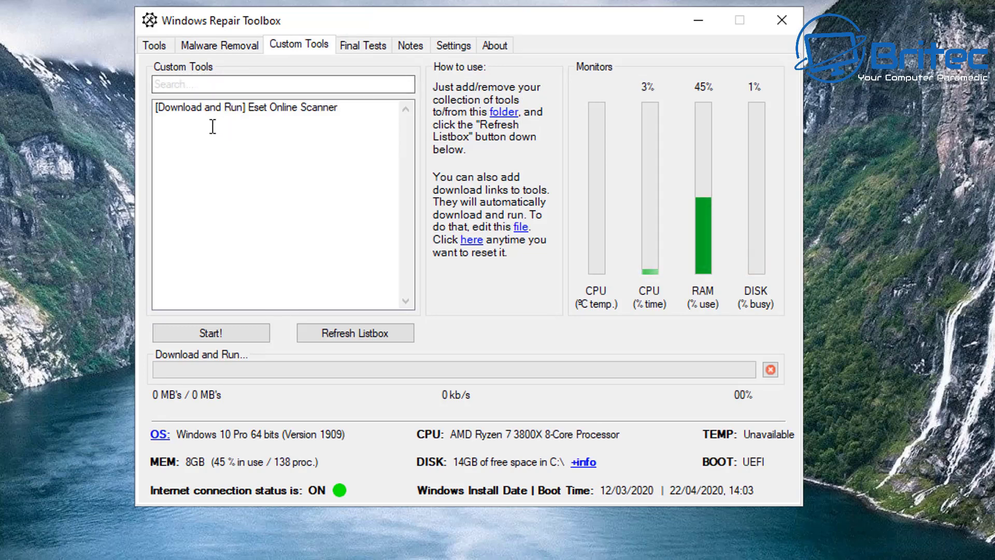
click(277, 108)
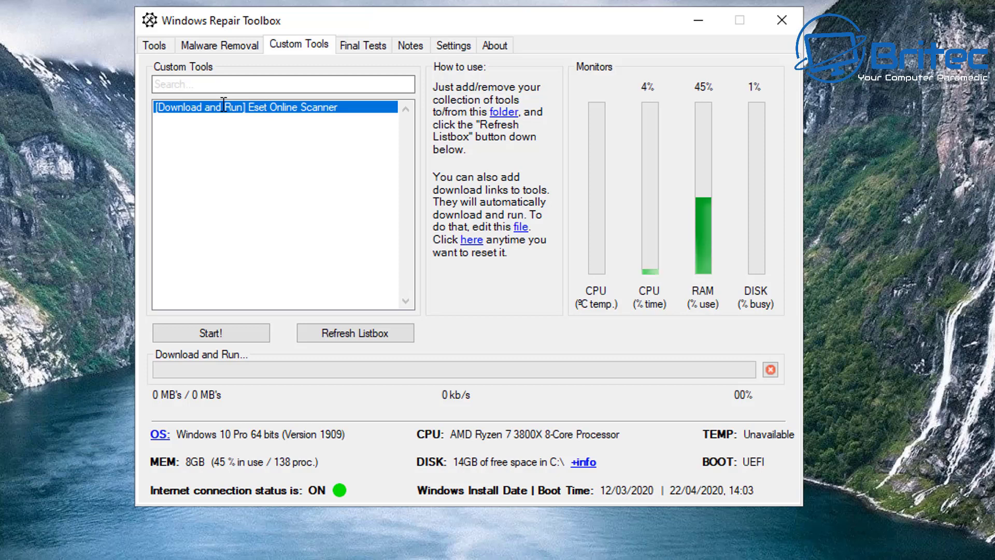
click(208, 335)
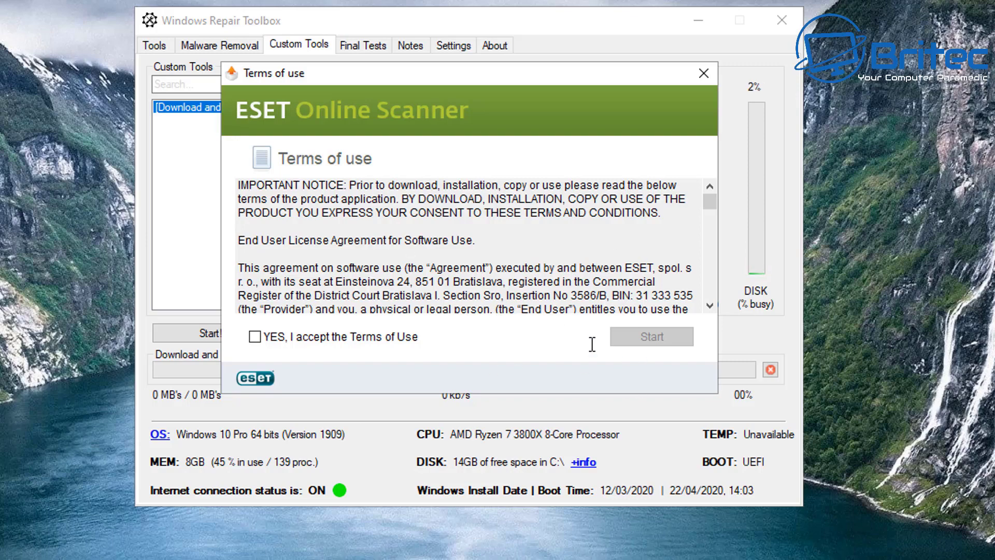
Accept the ESET terms, start the scanner, close it, and show the Final Tests checks
click(254, 337)
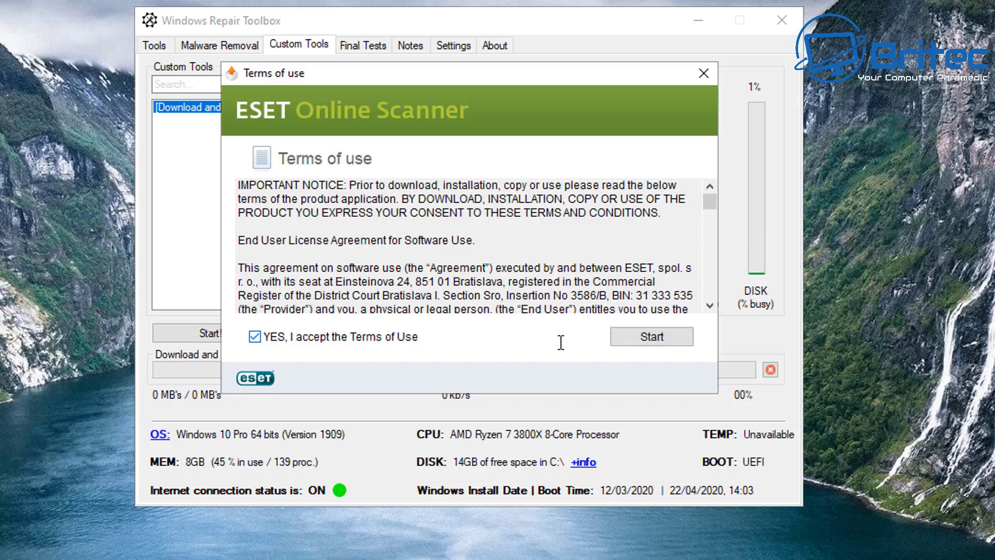
click(643, 338)
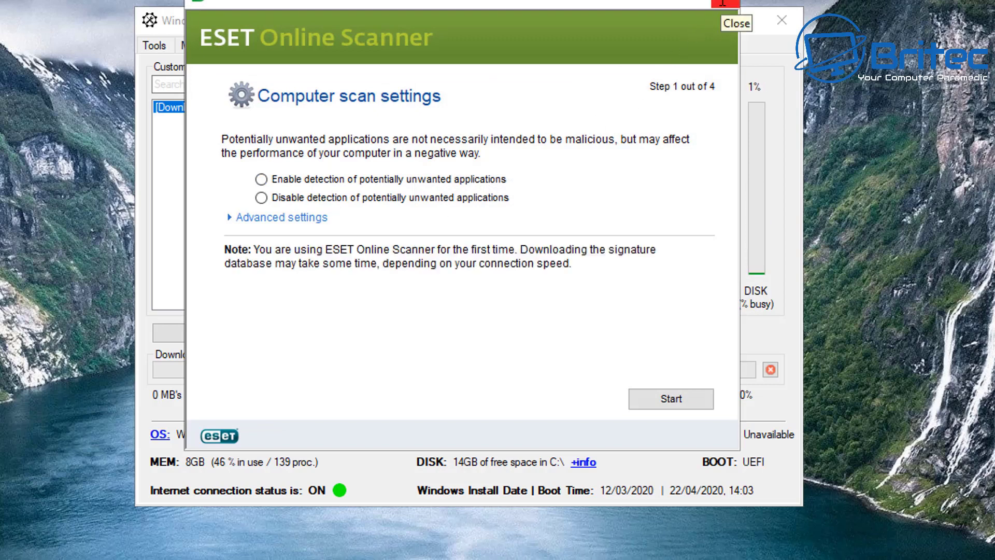
click(722, 2)
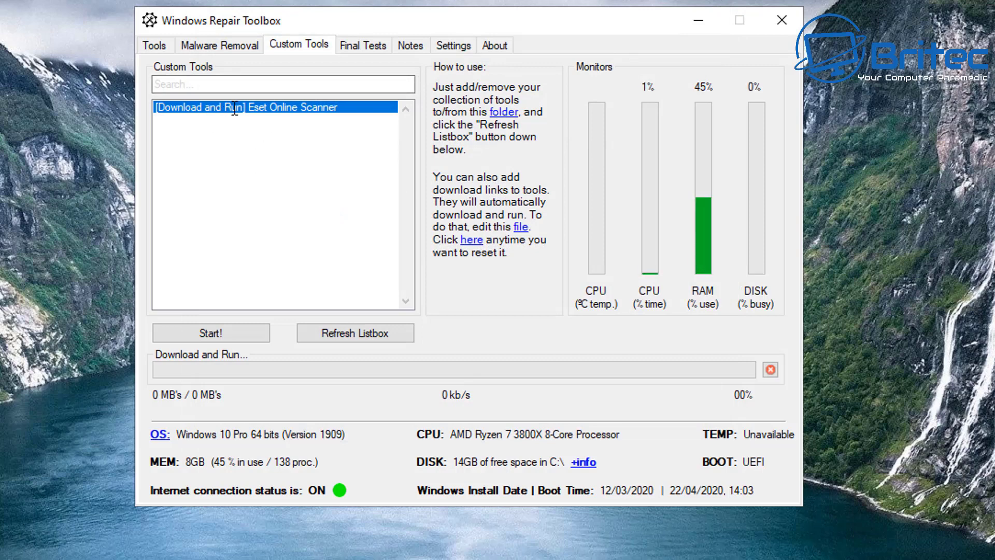
click(372, 48)
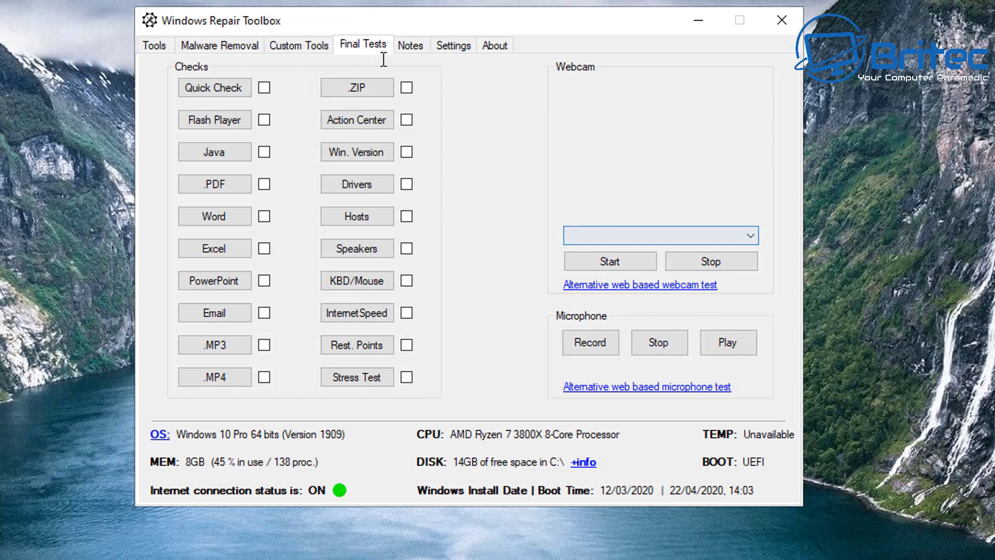
Run WirelessKeyView from the Notes page past the antivirus warning, then show Settings
click(409, 46)
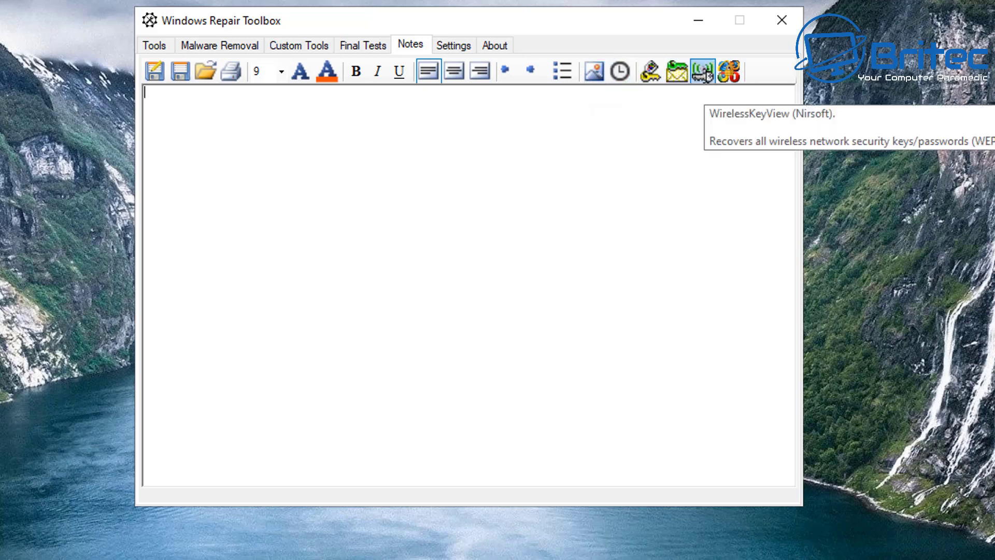
click(703, 75)
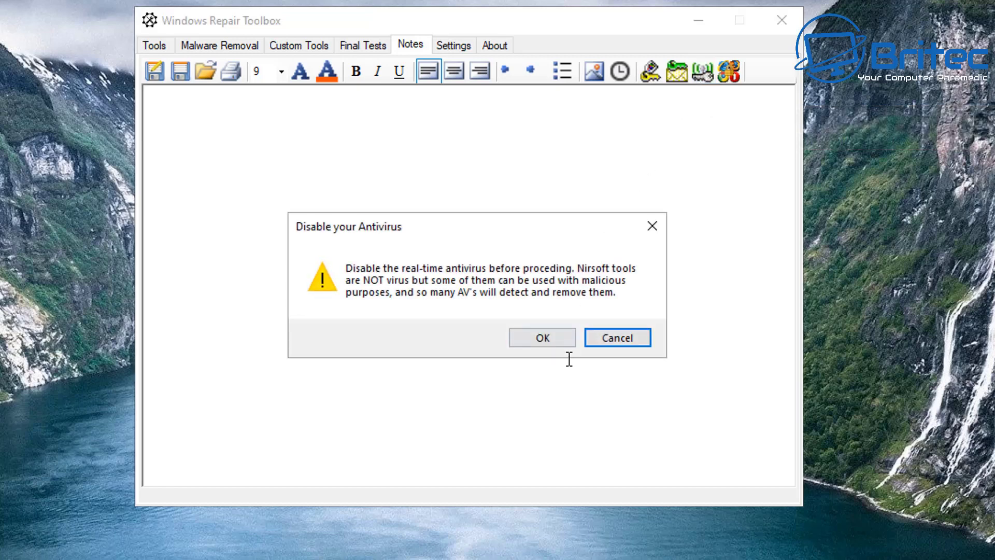
click(545, 341)
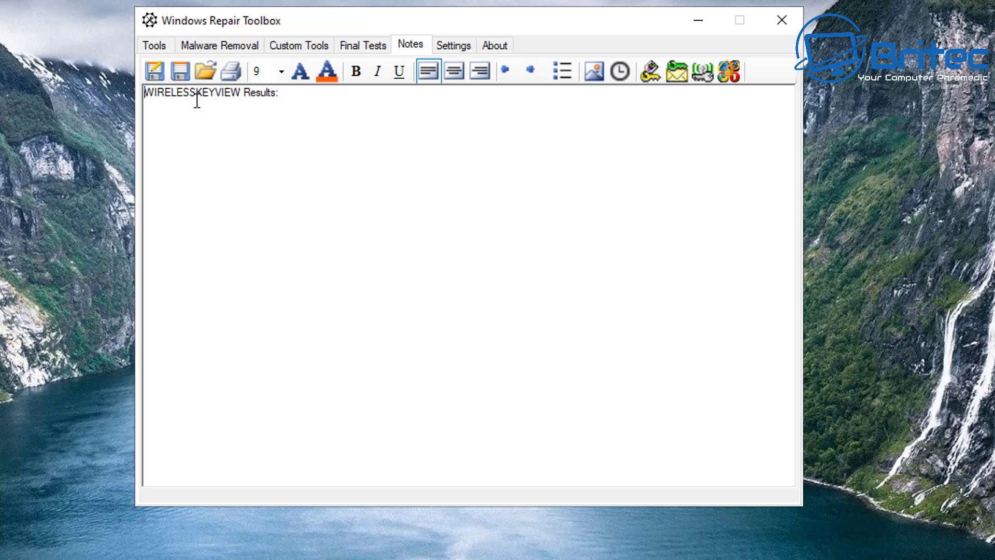
click(455, 47)
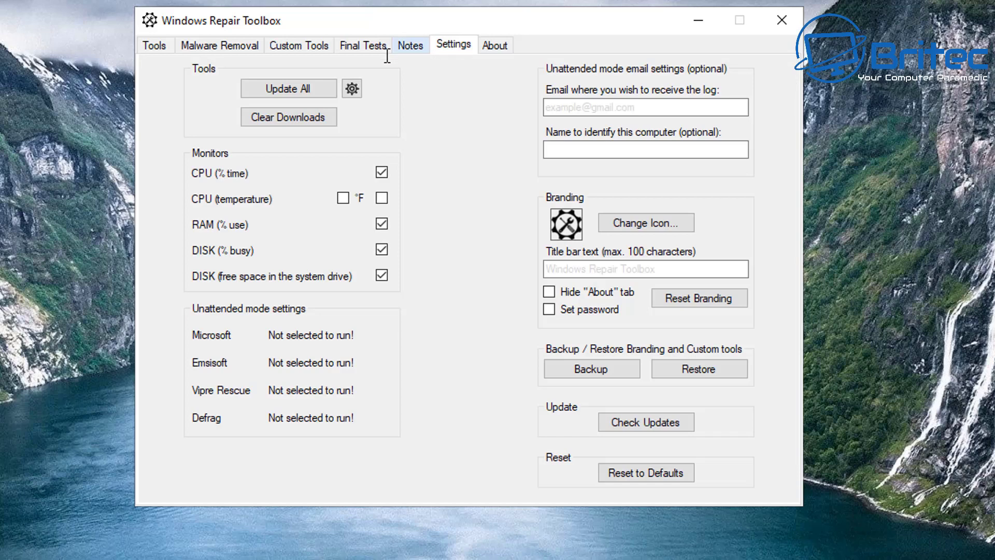
Show the About page with program version 3.0.2.4 and definitions version 1.5.5.2
mouse_move(313, 90)
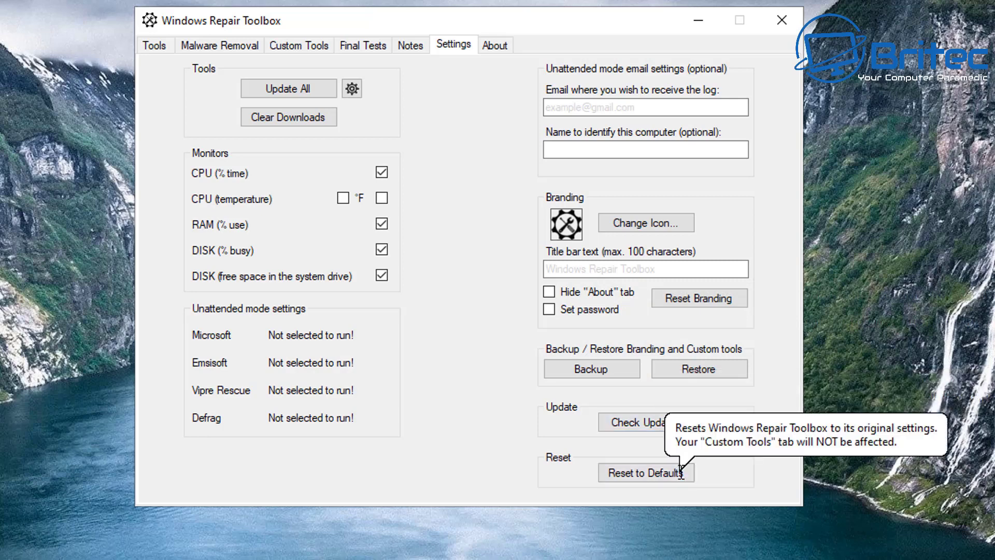
click(489, 46)
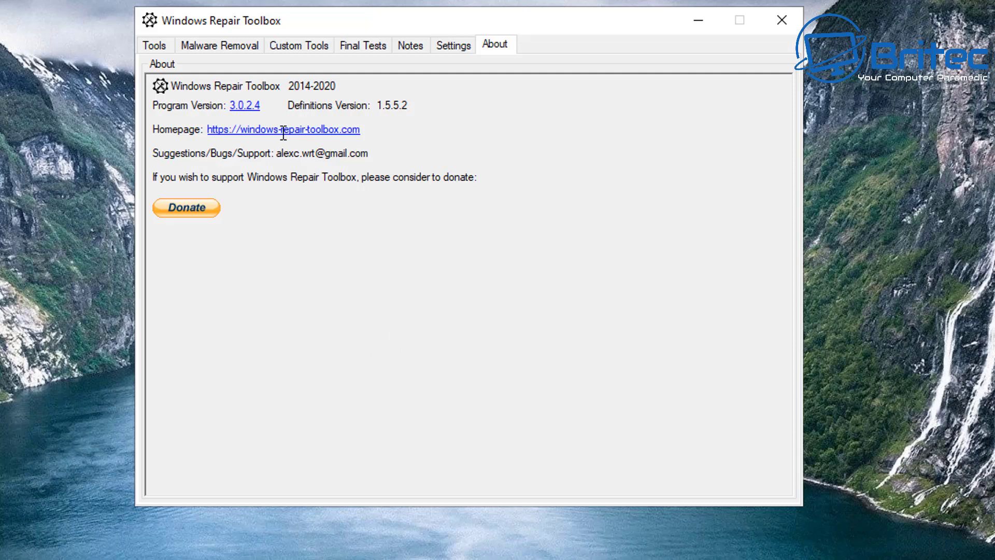
Return to the main Tools page of Windows Repair Toolbox
click(165, 45)
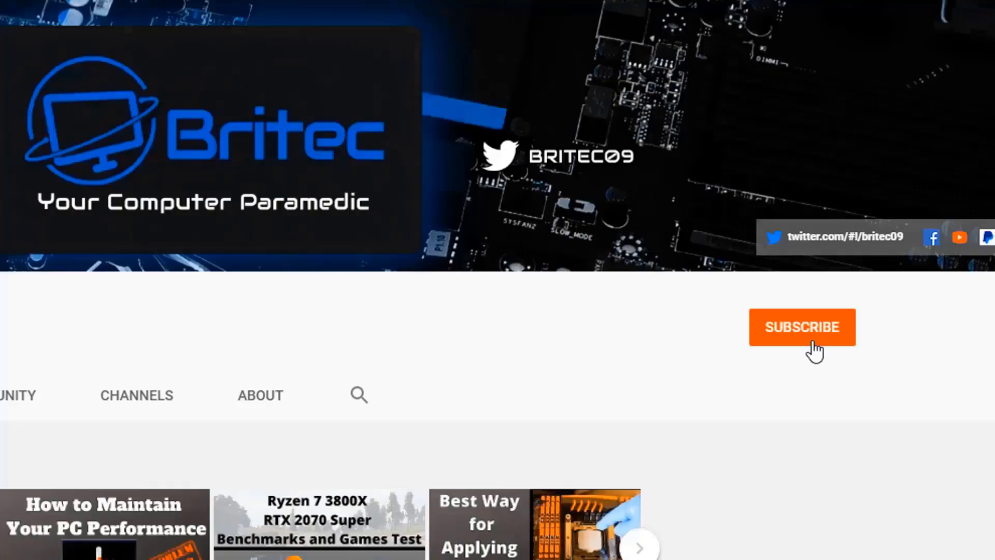
Subscribe to the Britec channel and set its notification bell to All
click(812, 342)
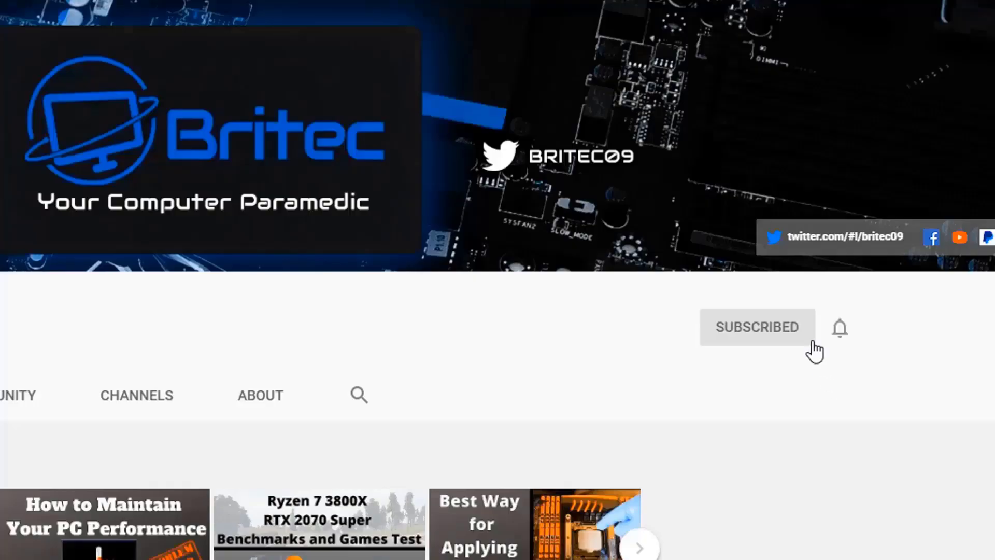
click(841, 331)
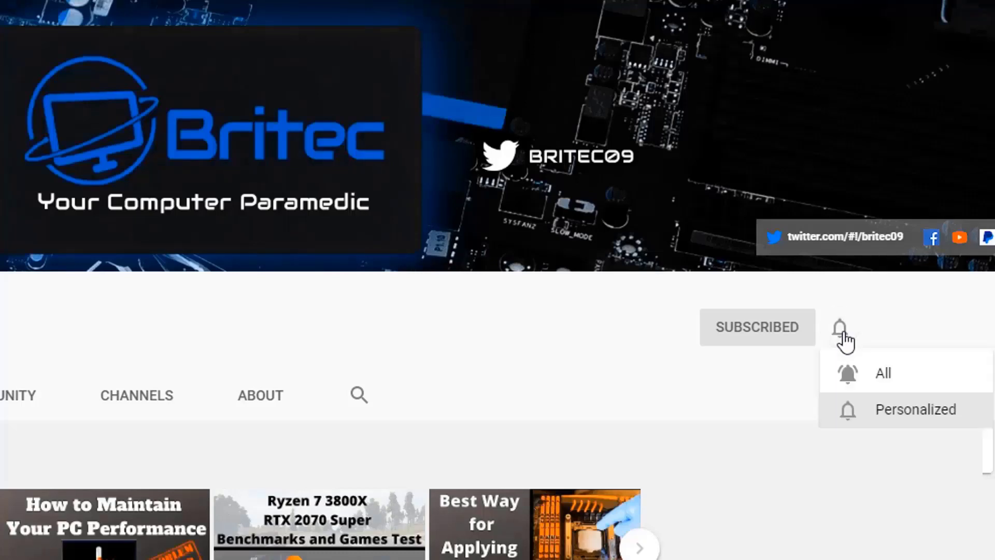
click(865, 378)
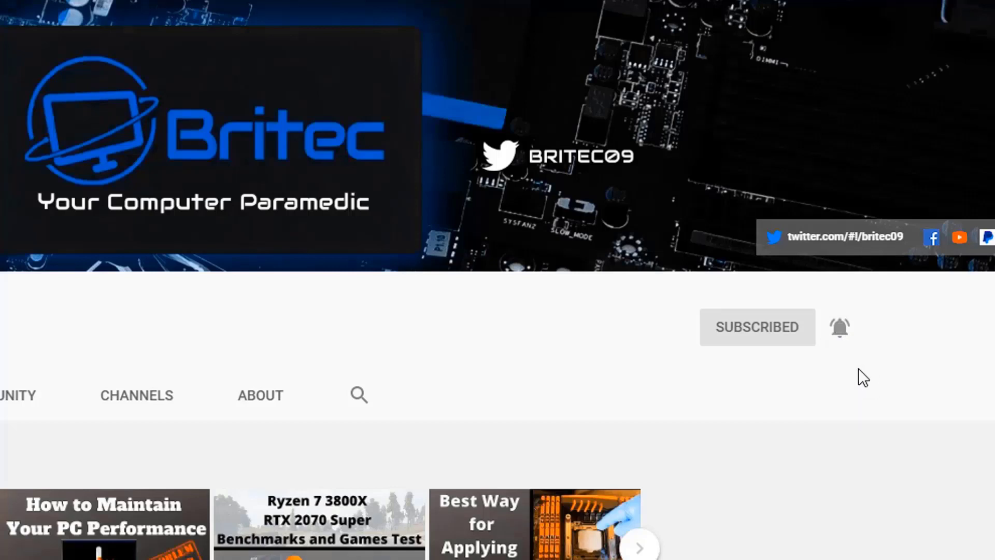